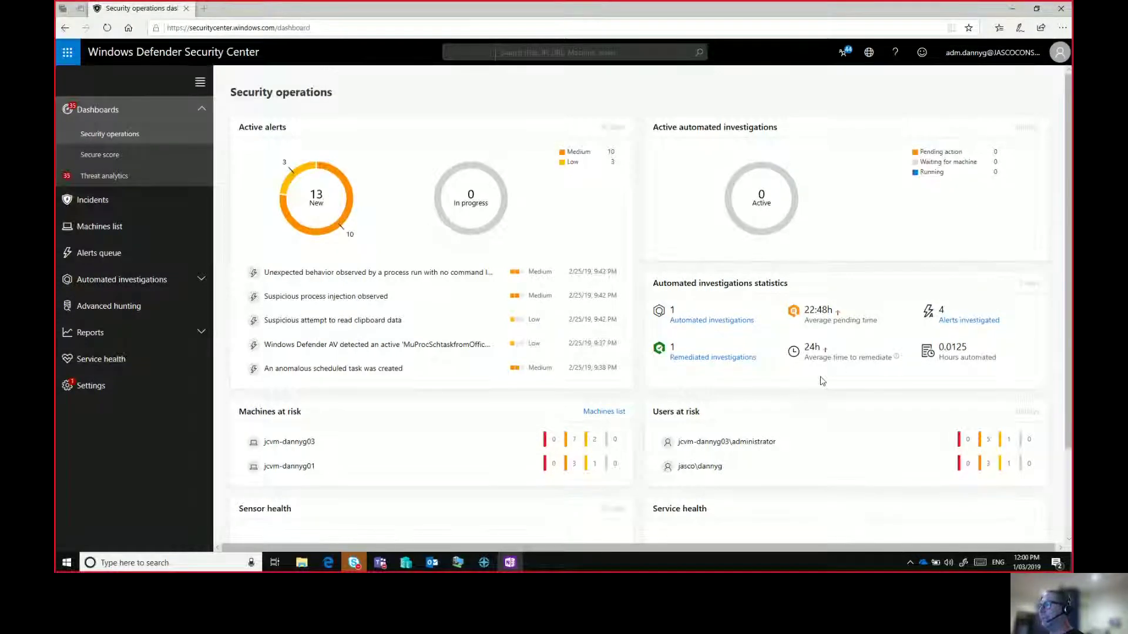
# Show the Secure score dashboard (849 of 1496) and scroll through its Improvement opportunities table
pyautogui.scroll(-2, 823, 381)
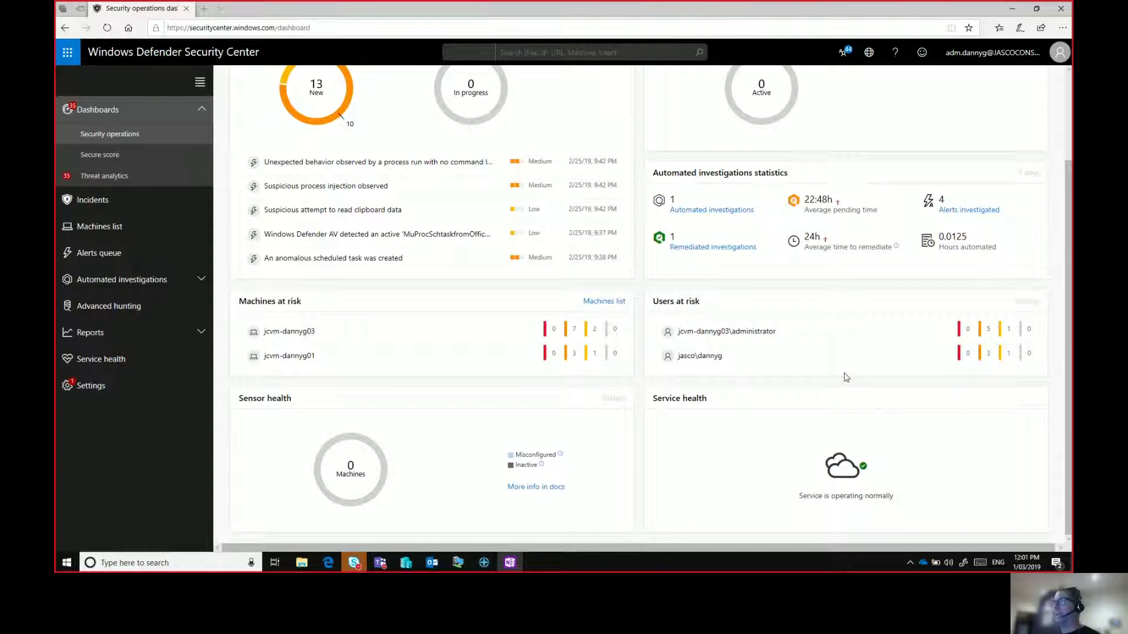
pyautogui.click(118, 159)
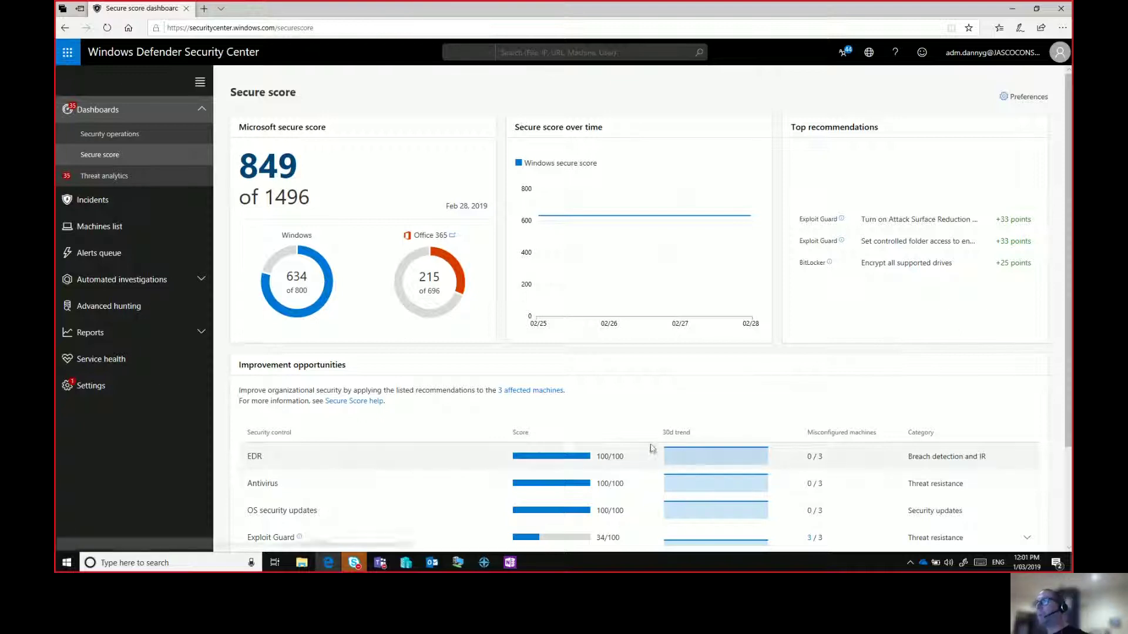
pyautogui.moveTo(670, 480)
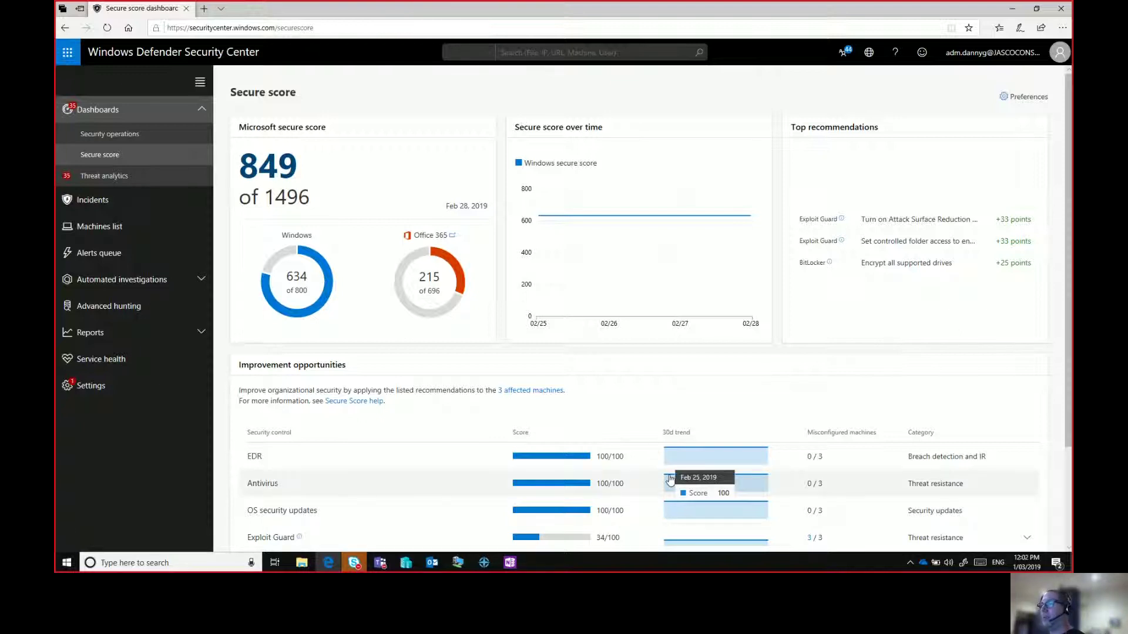
pyautogui.scroll(-1, 670, 480)
pyautogui.scroll(-3, 670, 479)
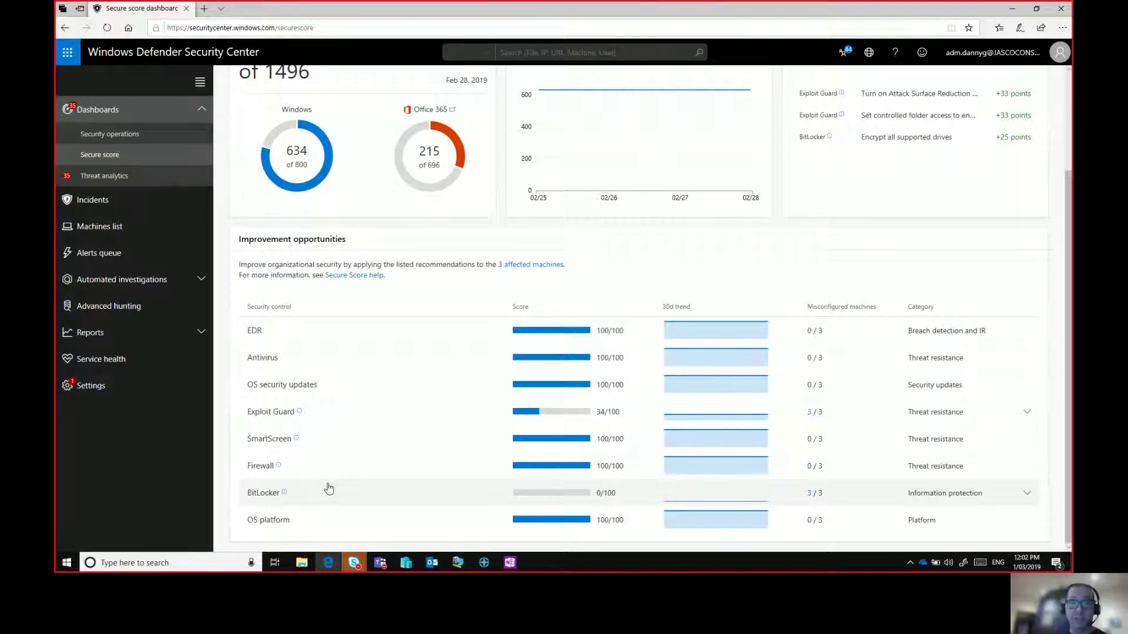
pyautogui.scroll(2, 461, 449)
pyautogui.scroll(1, 461, 449)
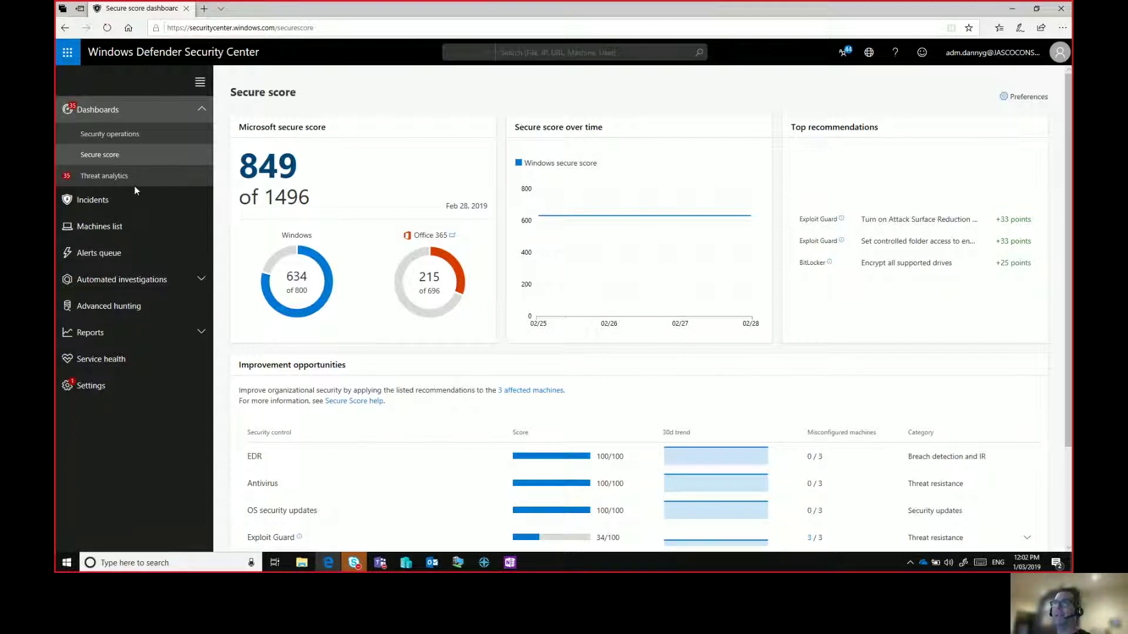
# Open Threat analytics and read the MailSniper Exchange attack tool overview down to its change log
pyautogui.click(122, 175)
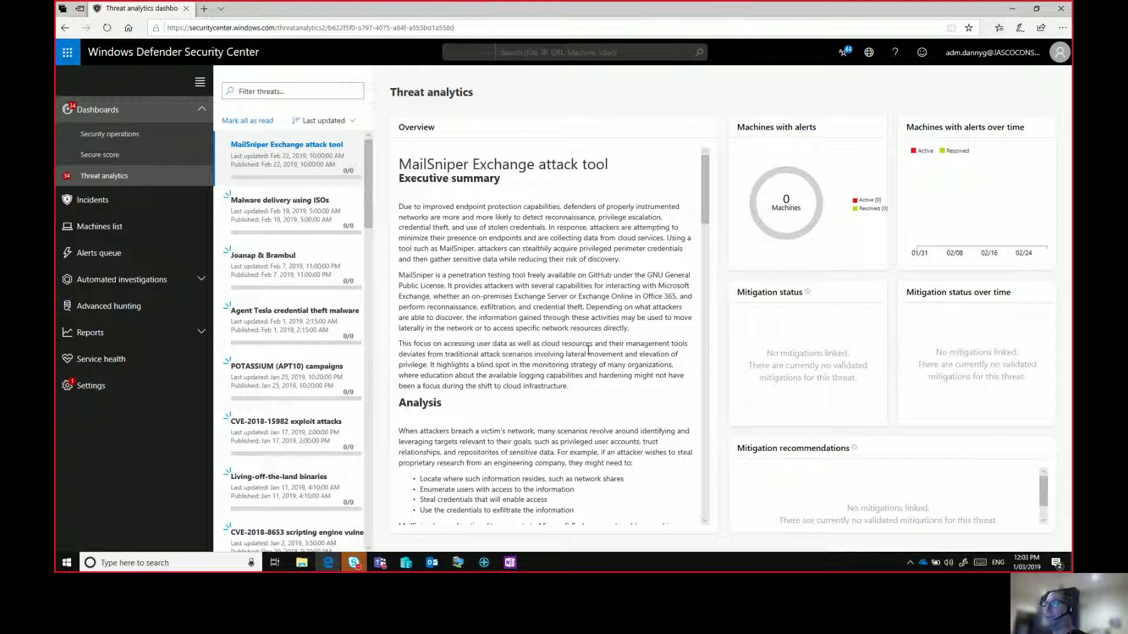
pyautogui.scroll(-6, 588, 350)
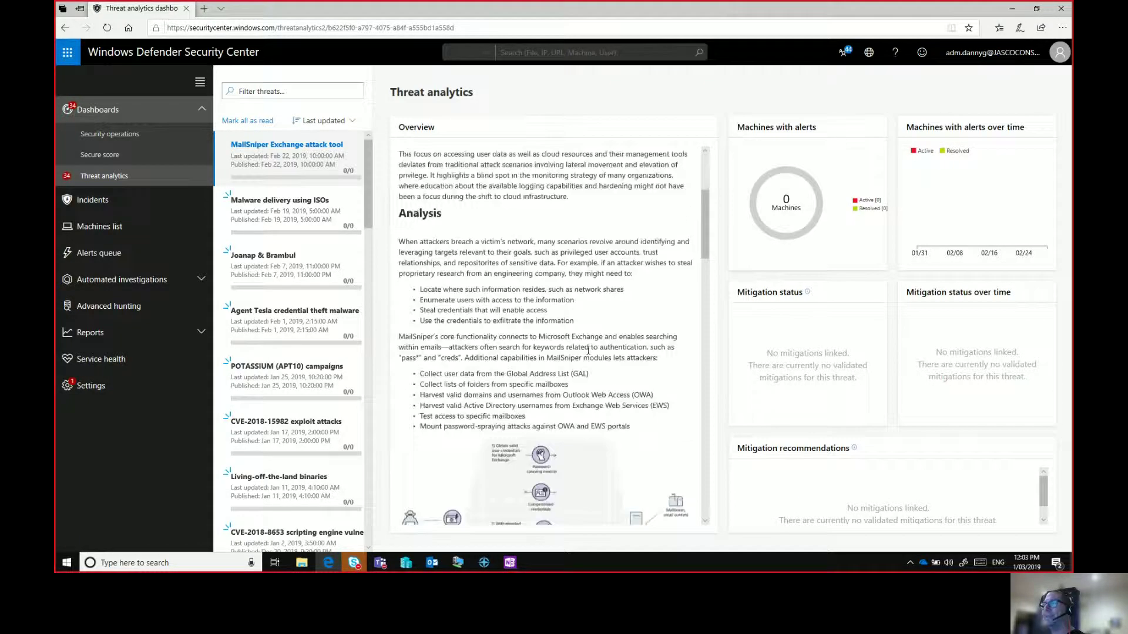
pyautogui.scroll(-6, 587, 350)
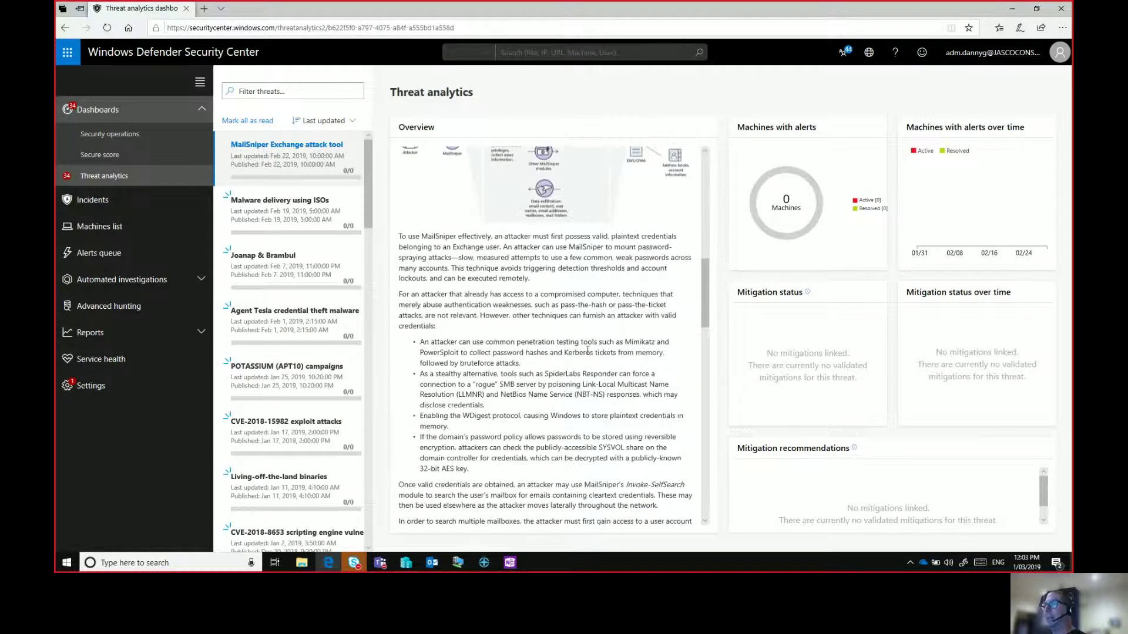
pyautogui.scroll(-6, 587, 350)
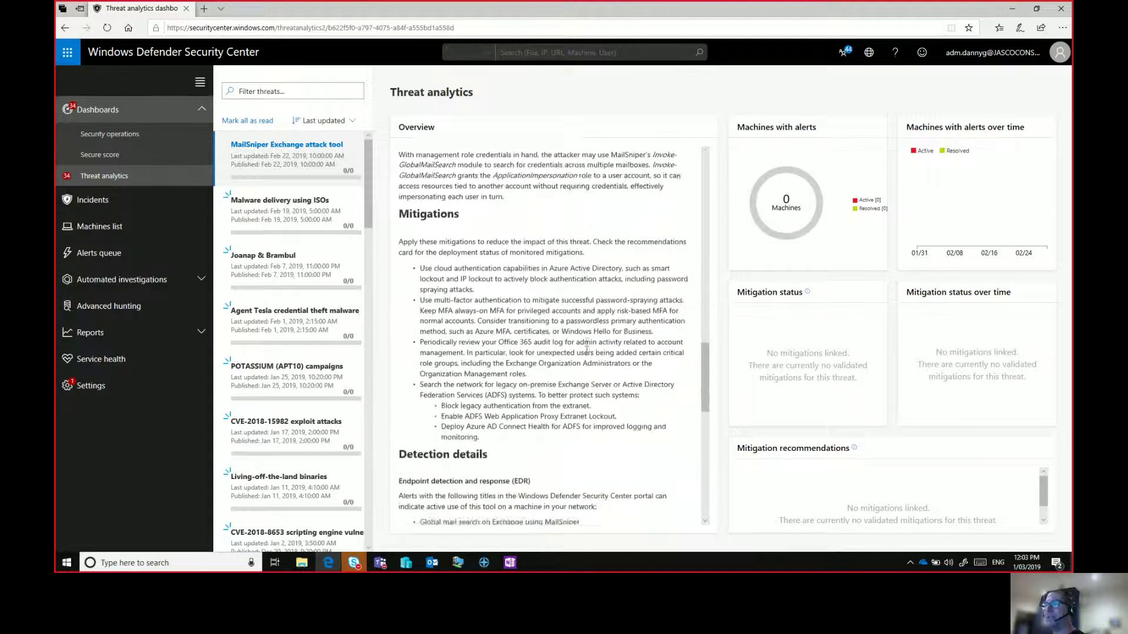
pyautogui.scroll(-4, 586, 351)
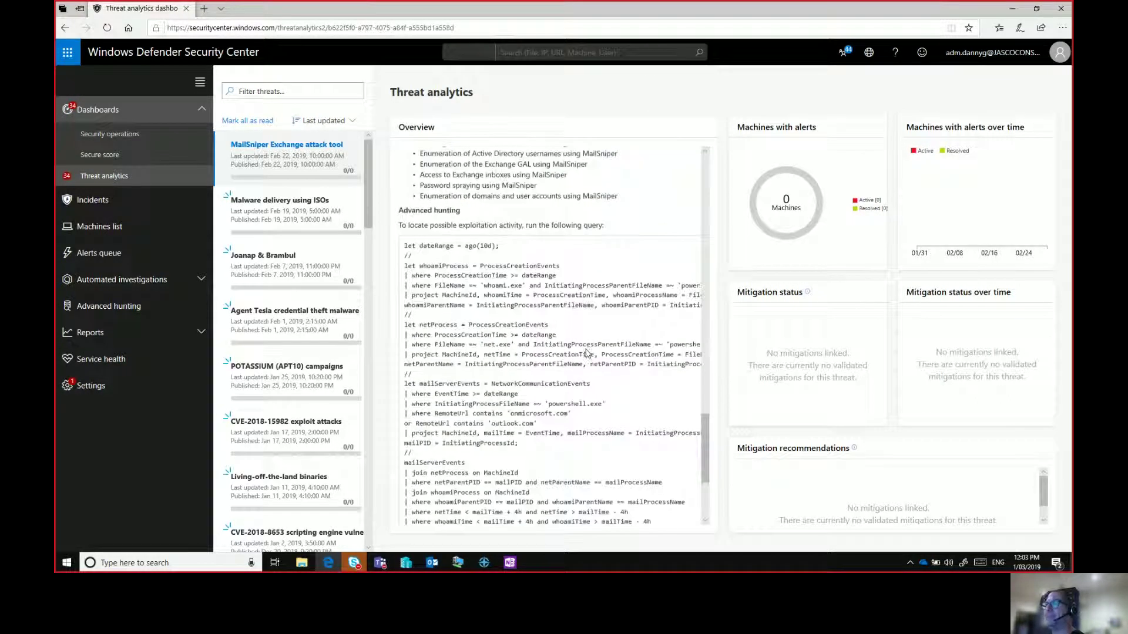
pyautogui.scroll(-3, 586, 353)
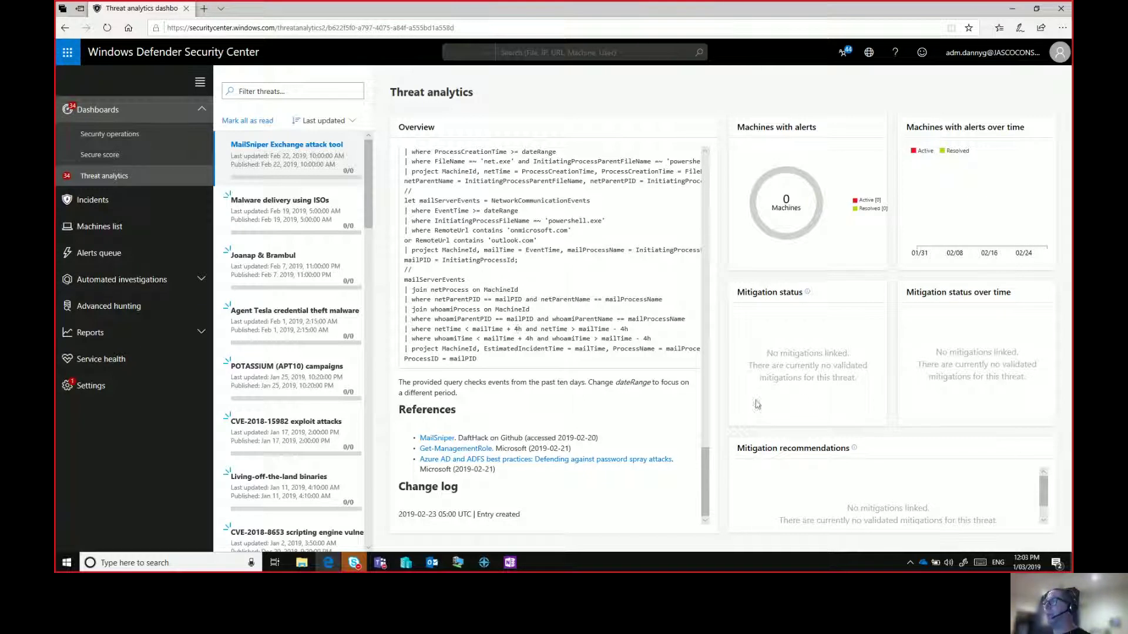
# Review the 'Malware delivery using ISOs' report, then list the active Medium-severity incidents 38, 36 and 35
pyautogui.click(283, 220)
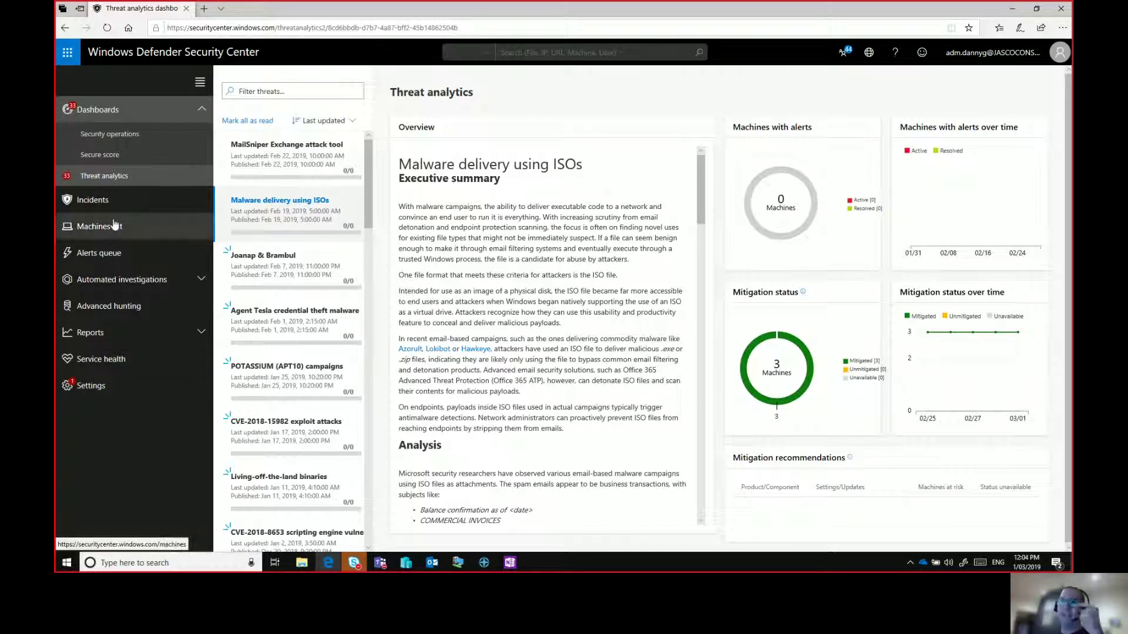
pyautogui.click(94, 200)
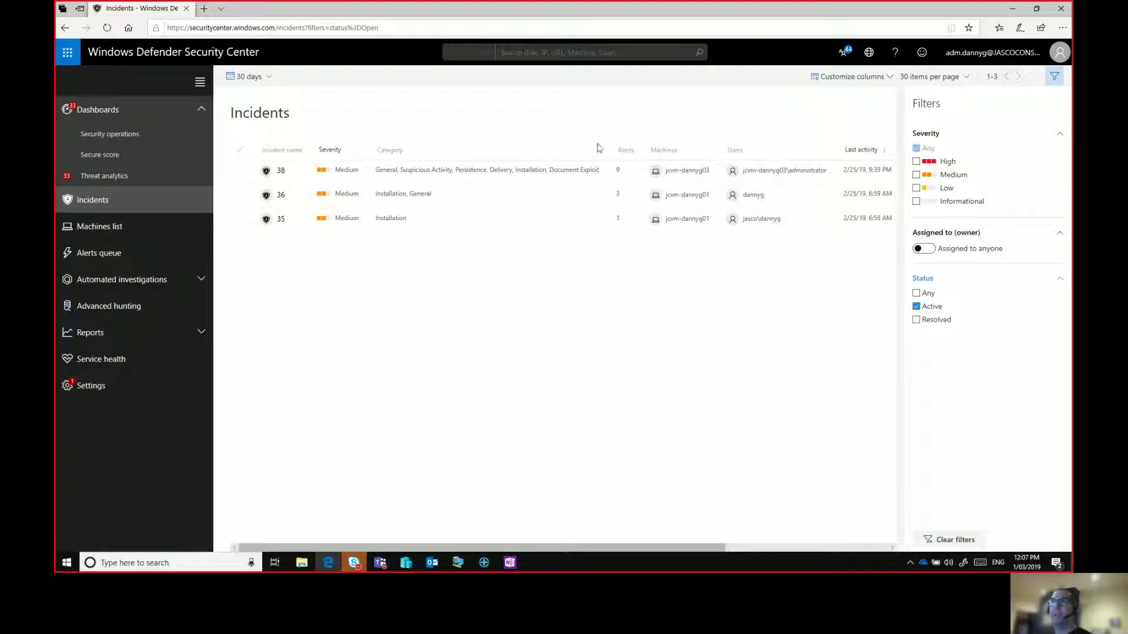
# Bring up incident 38's summary: Active, unassigned, Medium severity, with 9 alerts
pyautogui.click(136, 137)
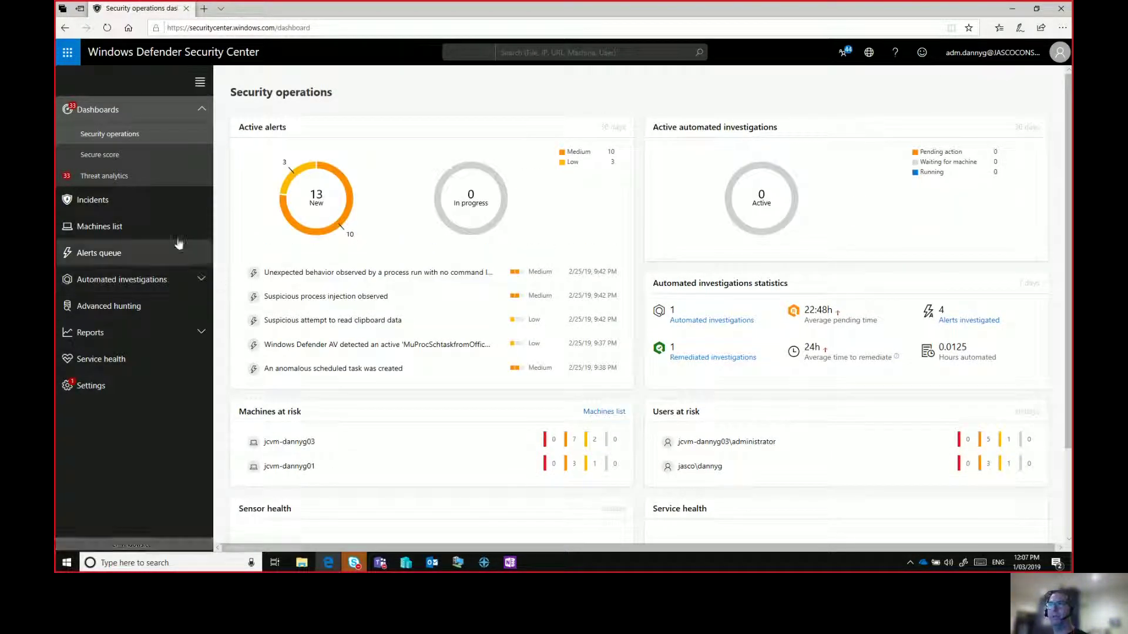
pyautogui.click(113, 203)
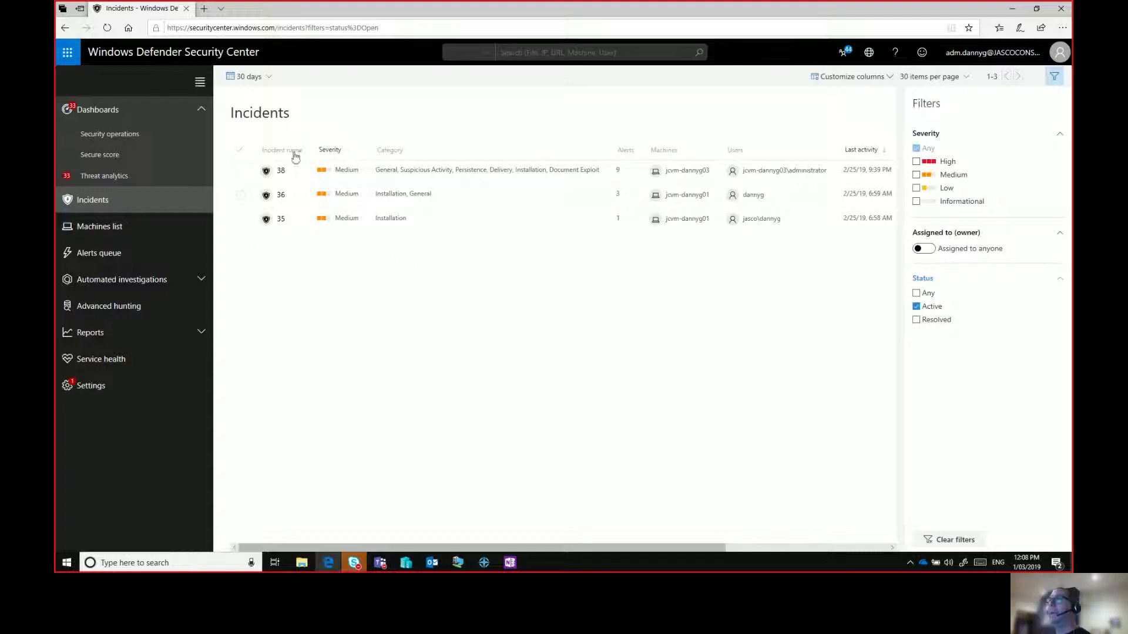
pyautogui.click(415, 173)
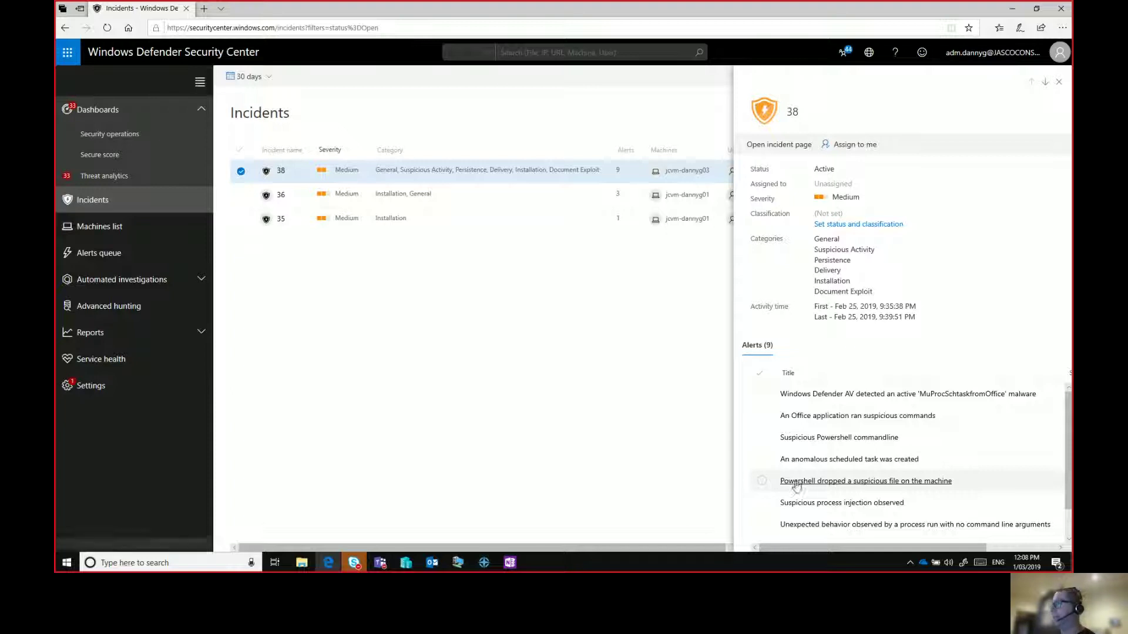
# Preview the 'Powershell dropped a suspicious file' alert and the machine's logged-on users, then open its full alert page
pyautogui.click(761, 486)
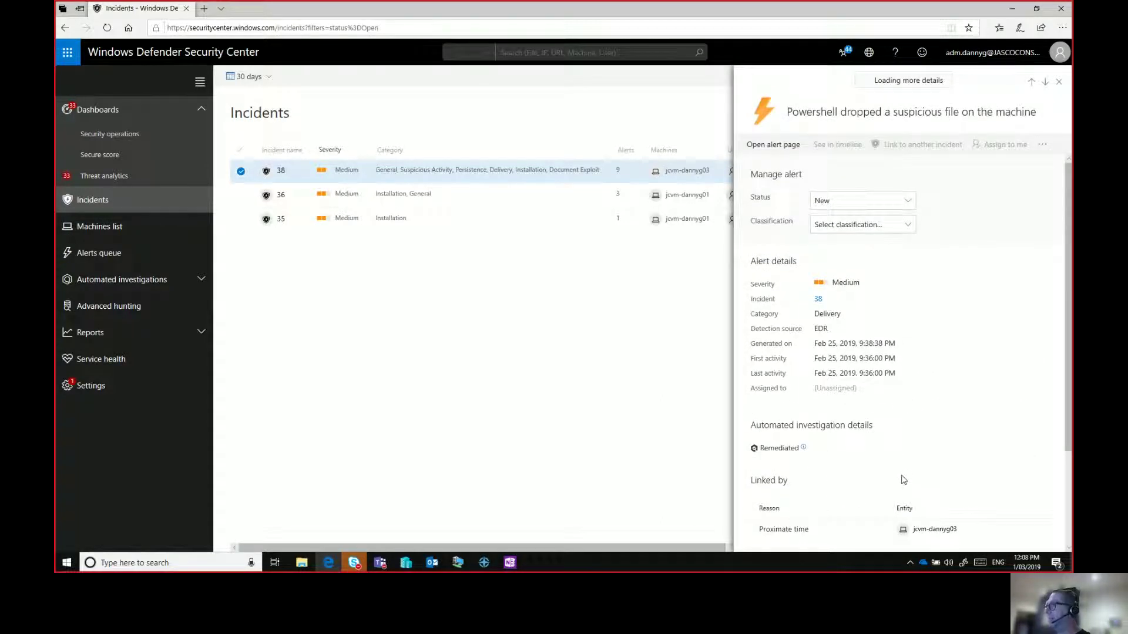
pyautogui.scroll(-2, 856, 483)
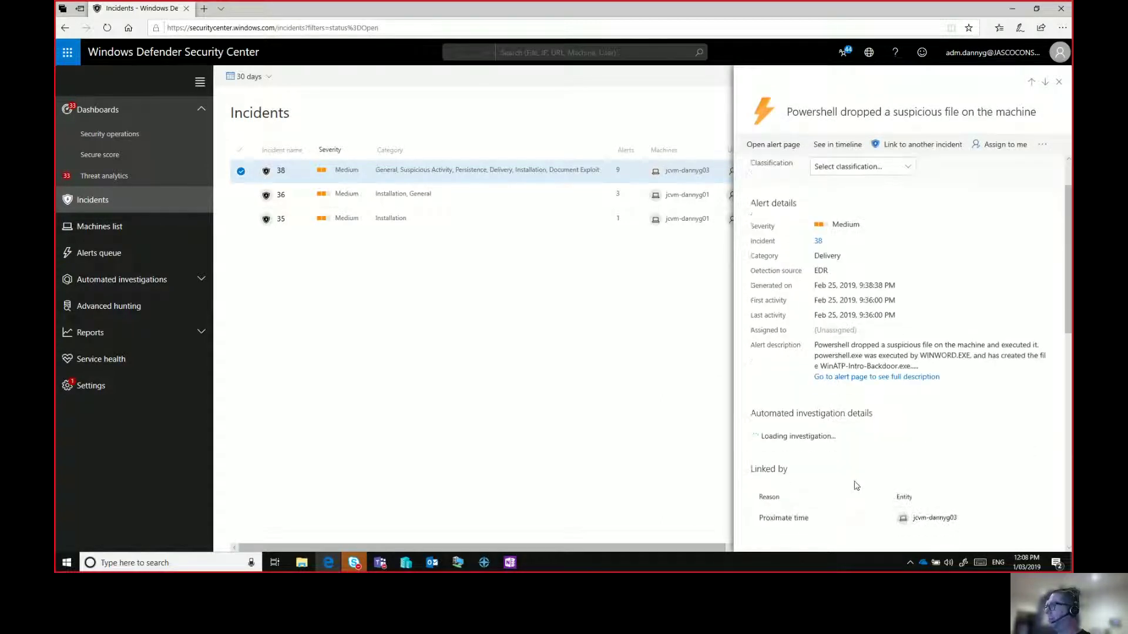
pyautogui.scroll(-3, 856, 486)
pyautogui.scroll(-6, 854, 481)
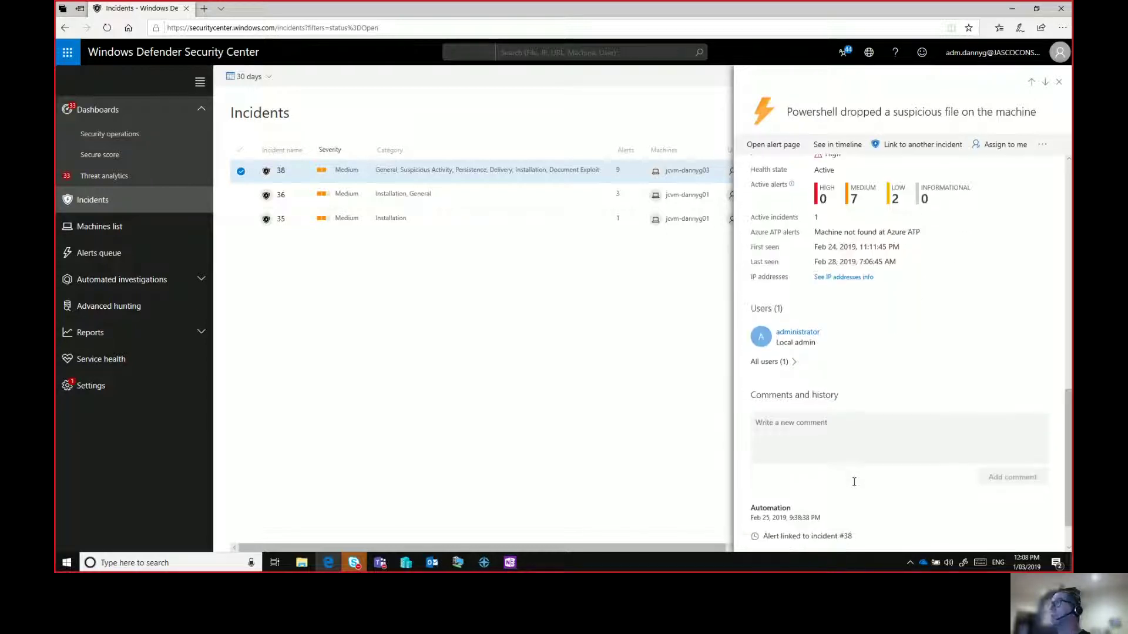
pyautogui.click(792, 364)
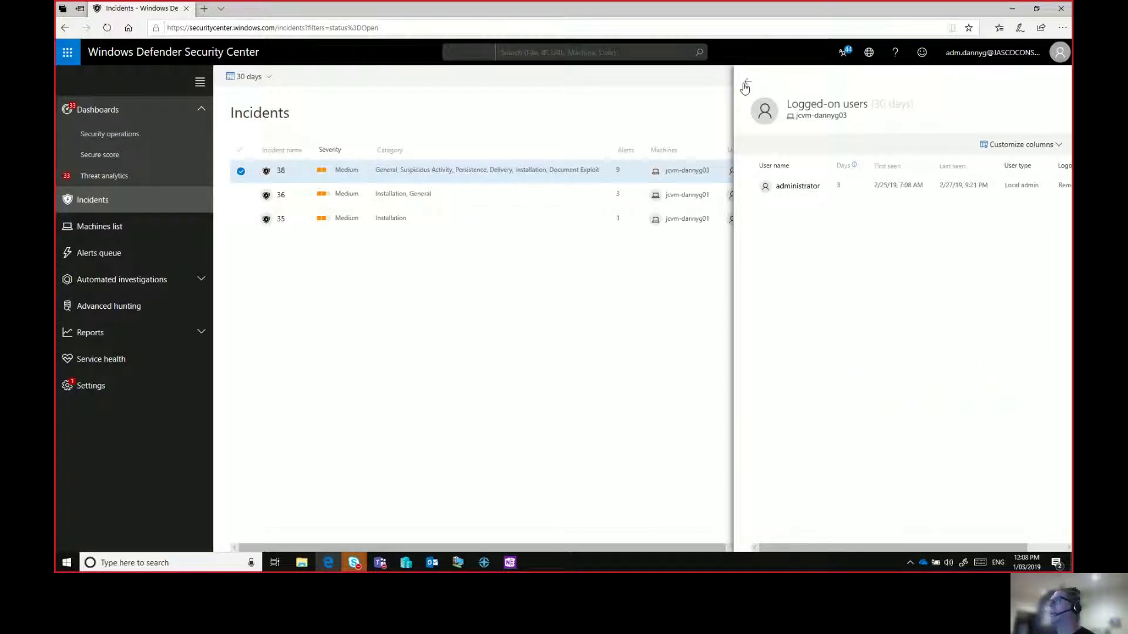
pyautogui.click(747, 83)
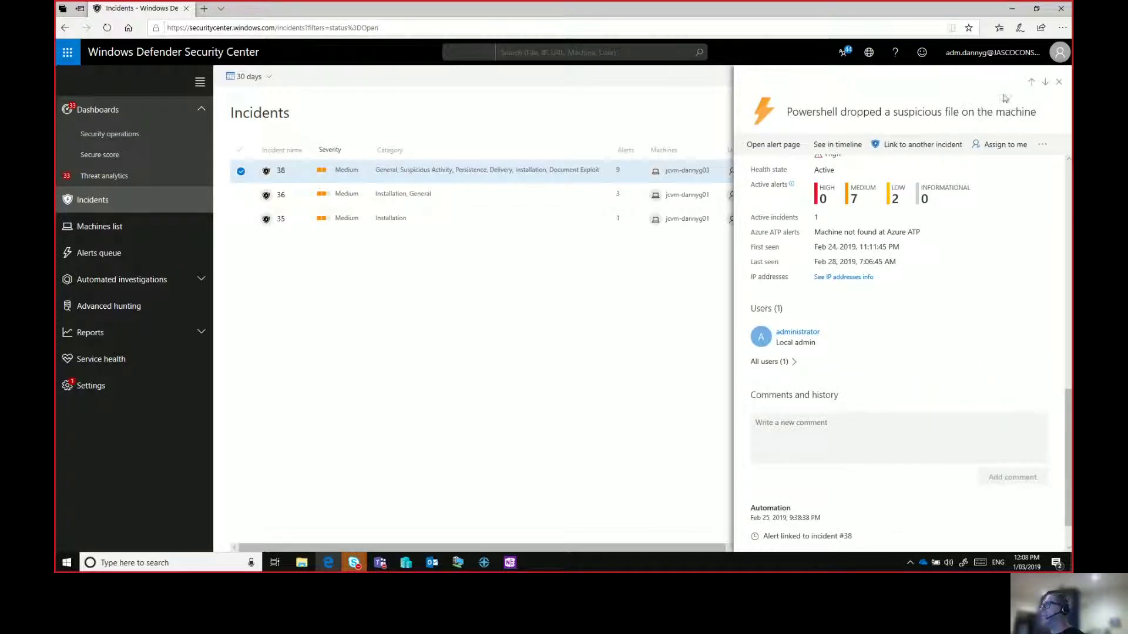
pyautogui.click(1058, 83)
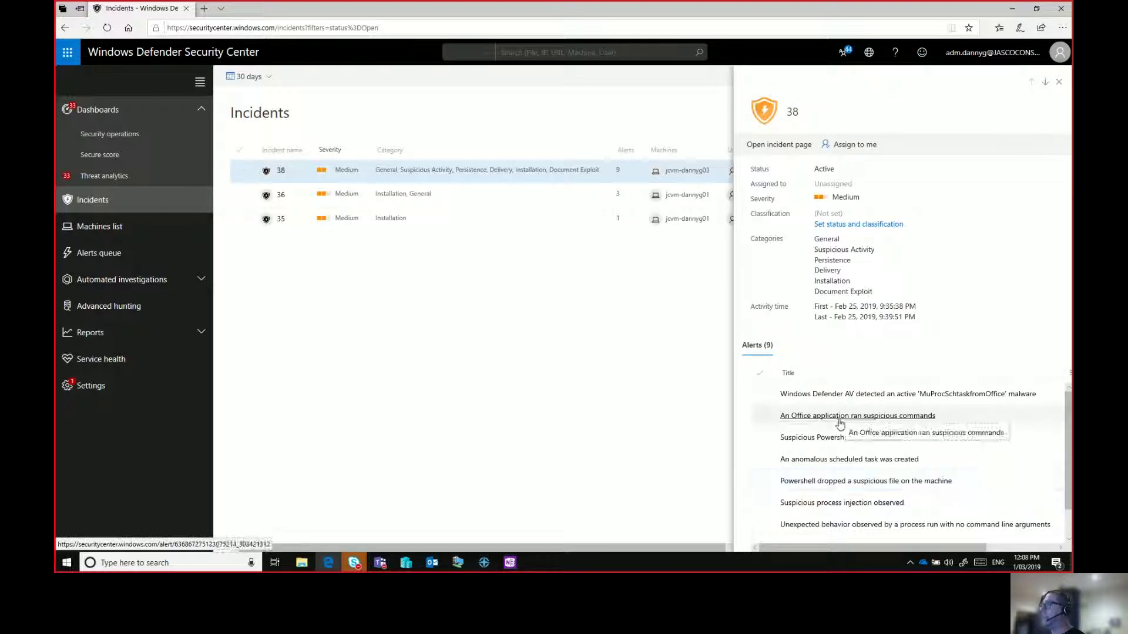
pyautogui.click(866, 483)
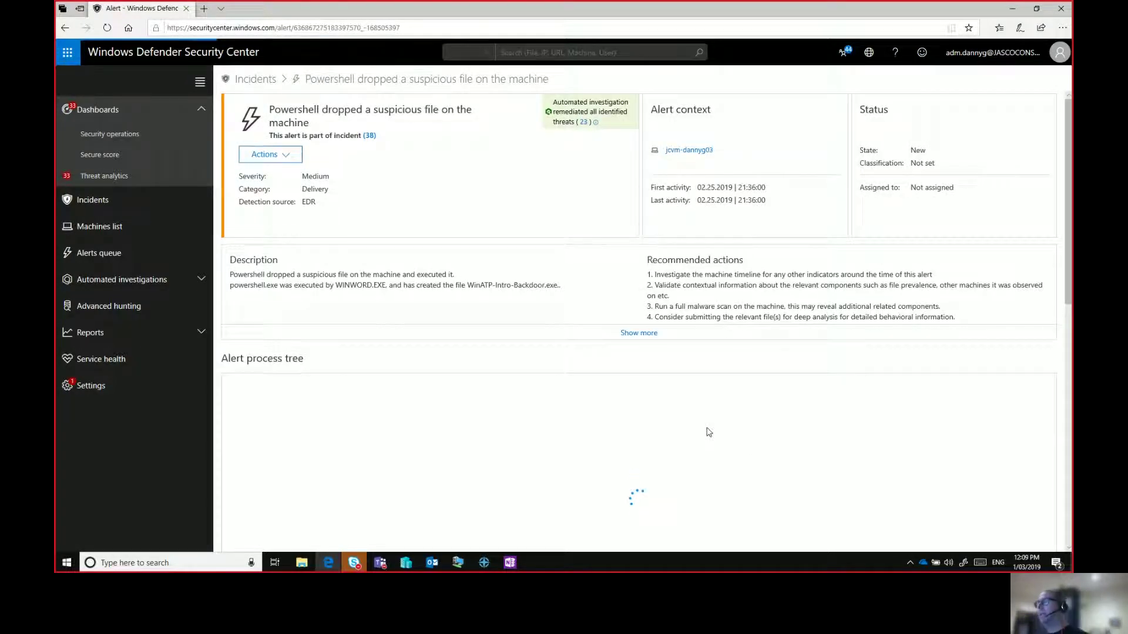
# Expand all five recommended actions and check the options in the alert's Actions menu
pyautogui.click(651, 333)
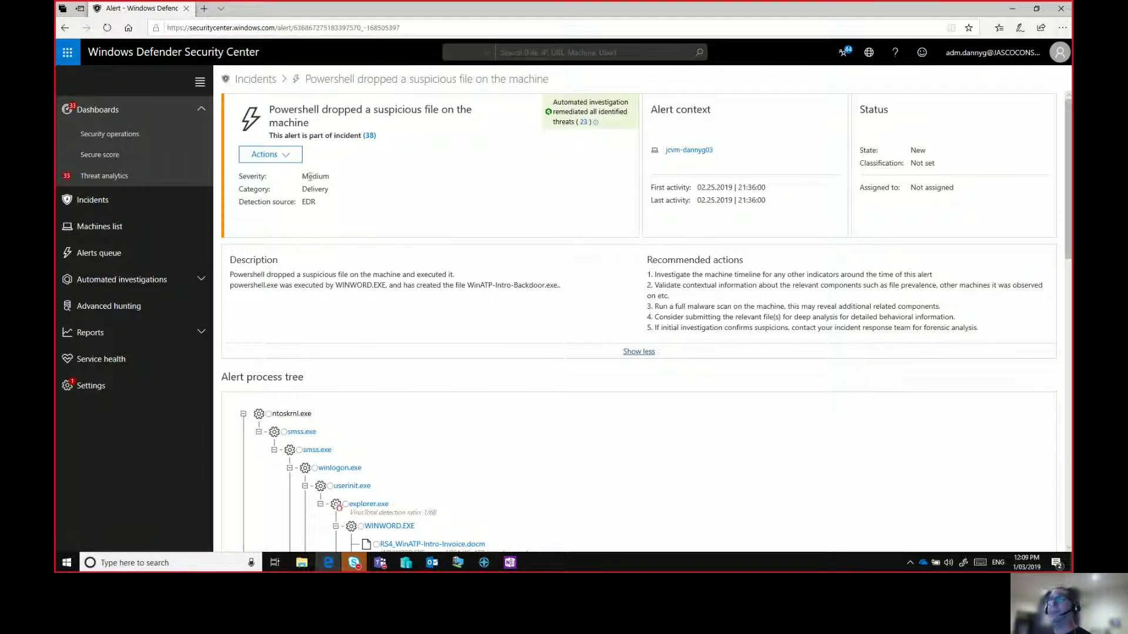
pyautogui.click(290, 158)
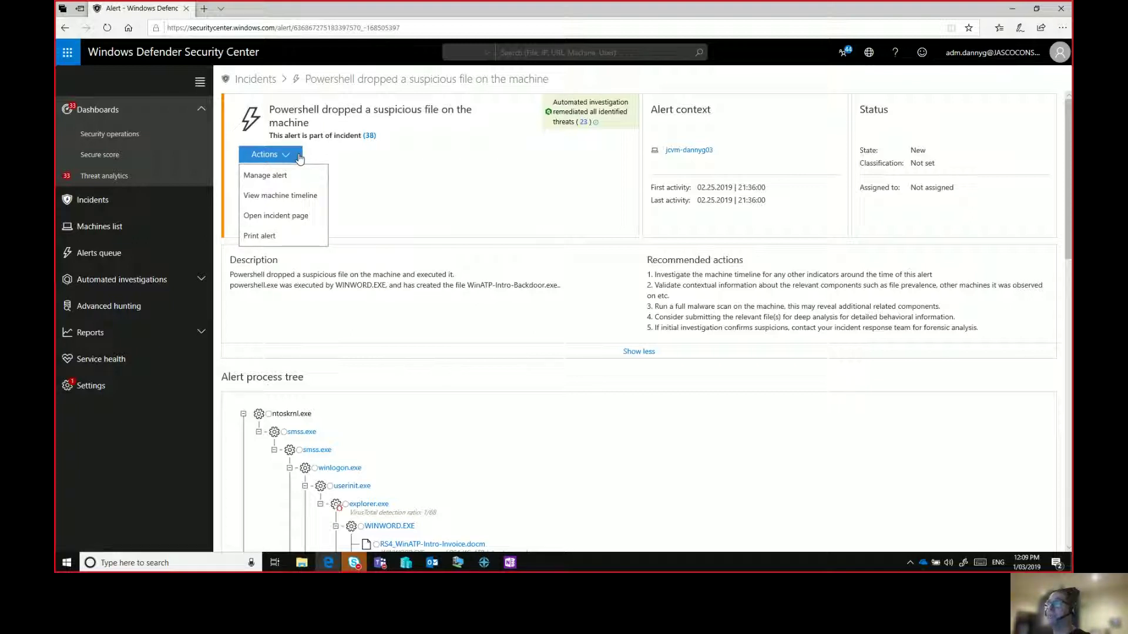
pyautogui.click(502, 348)
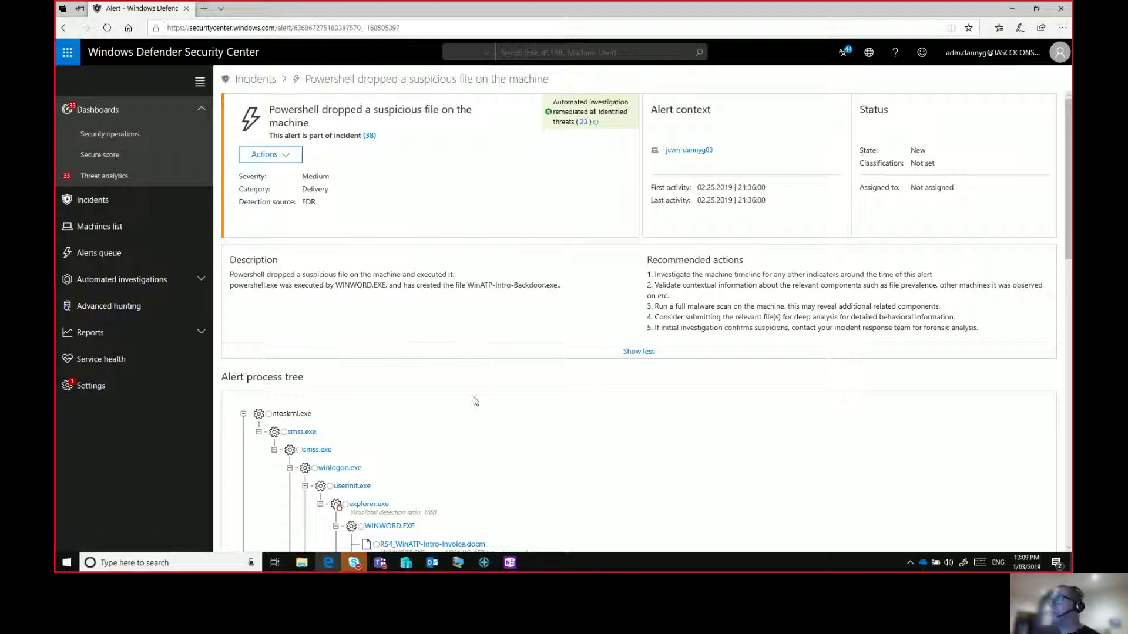
pyautogui.scroll(-1, 475, 399)
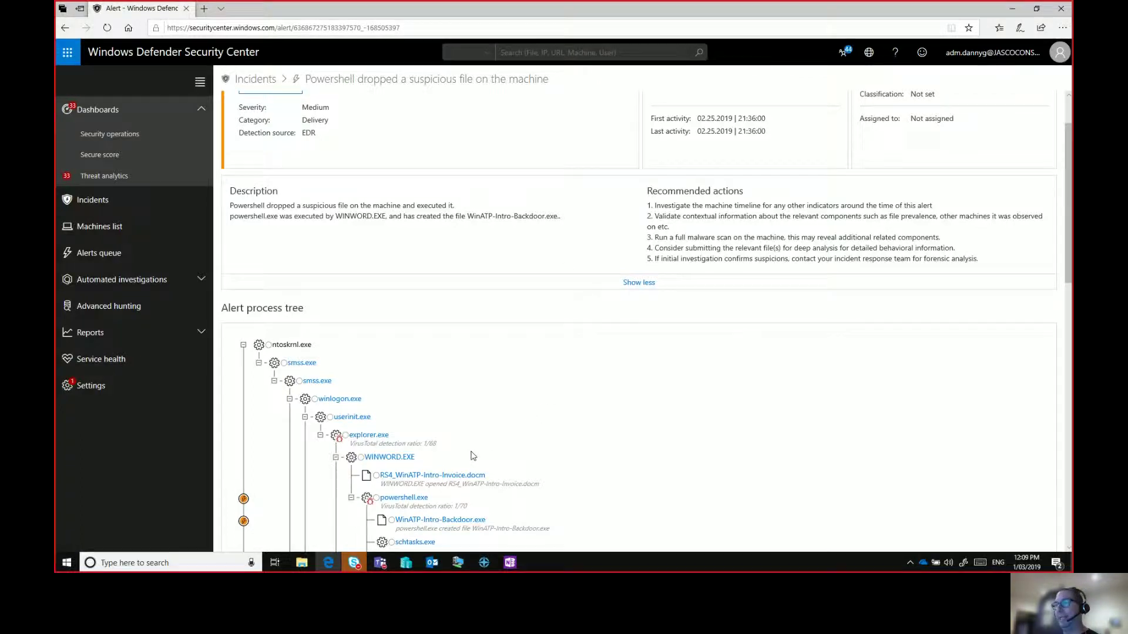
pyautogui.scroll(-3, 472, 456)
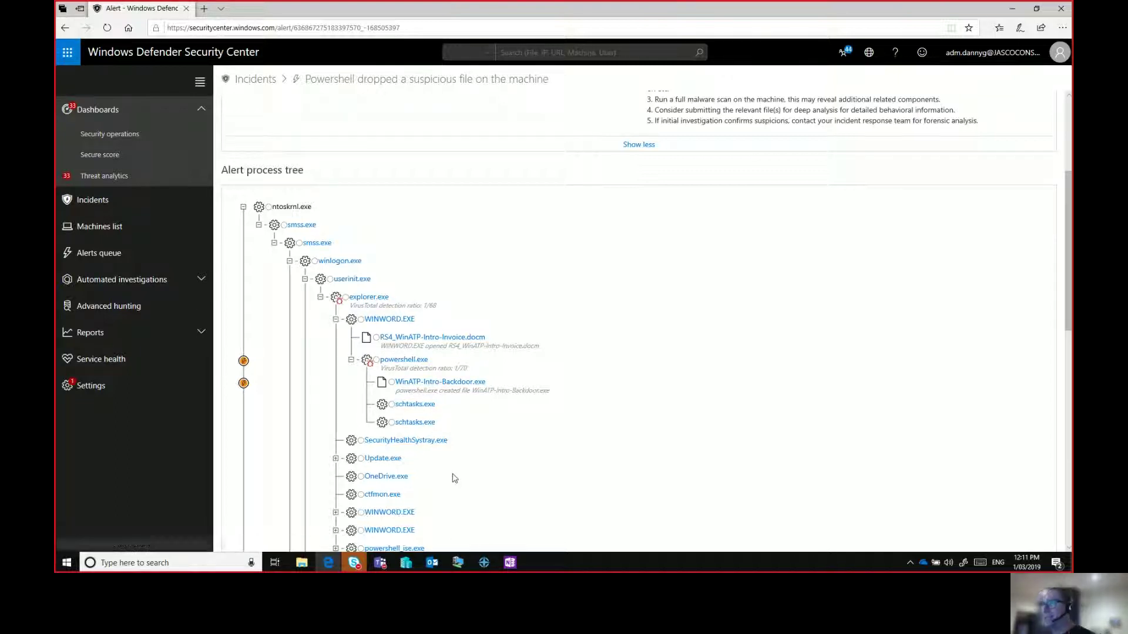
pyautogui.scroll(-3, 453, 473)
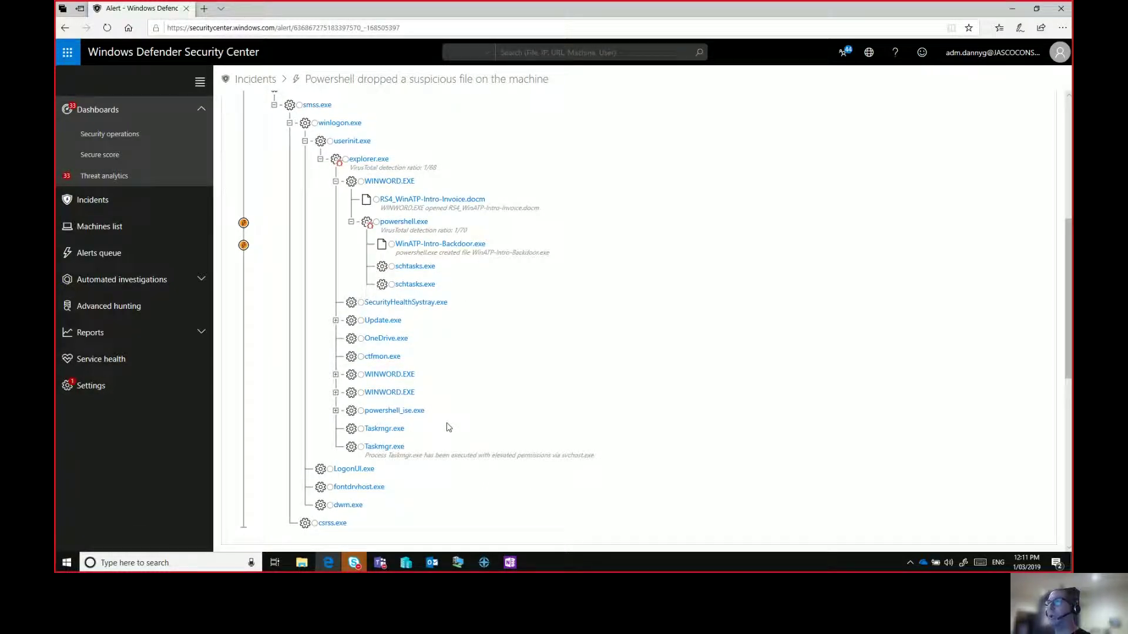
pyautogui.scroll(2, 446, 428)
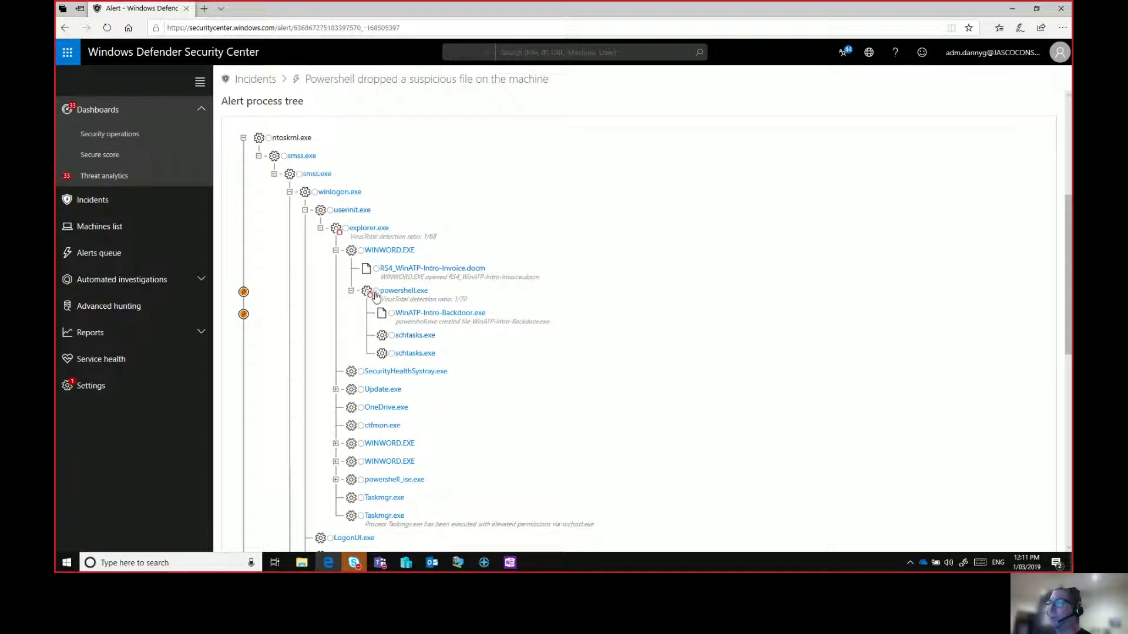
# Inspect powershell.exe's execution details, highlighting the encoded payload in its command line
pyautogui.click(374, 292)
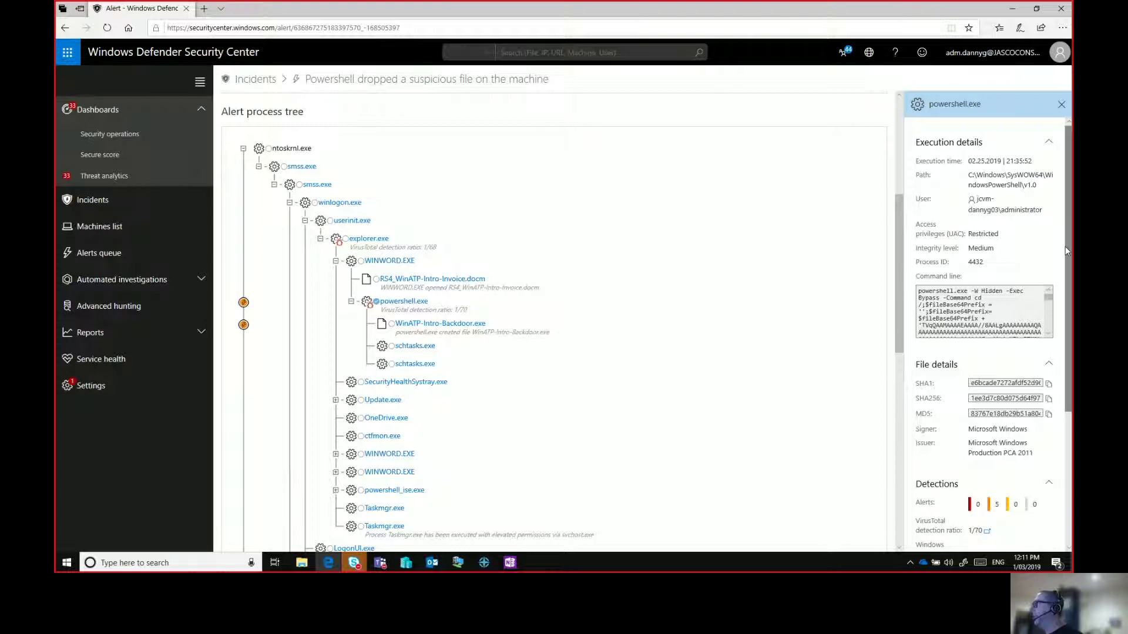
pyautogui.scroll(-1, 1065, 249)
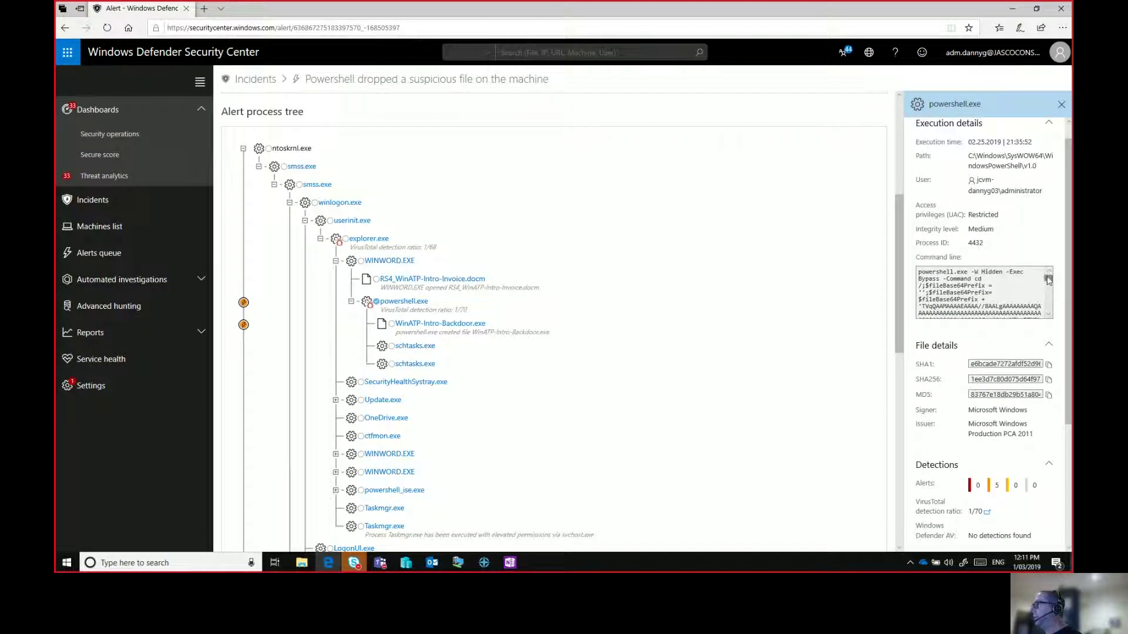
pyautogui.moveTo(918, 272); pyautogui.dragTo(922, 275)
pyautogui.moveTo(921, 306); pyautogui.dragTo(1050, 306)
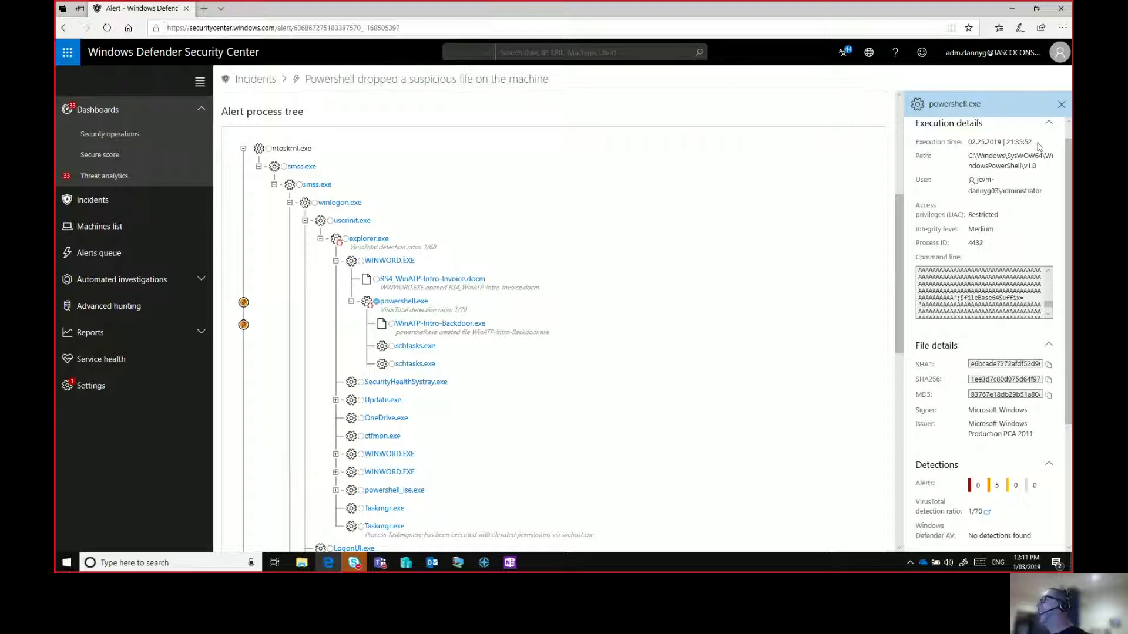
pyautogui.click(1060, 104)
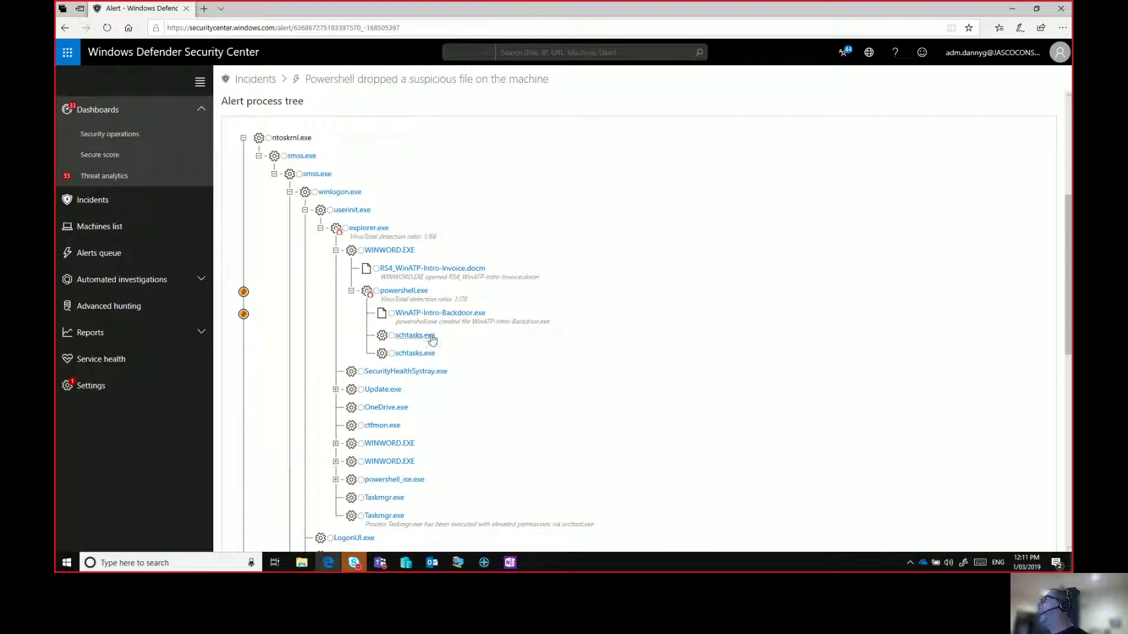
pyautogui.click(456, 319)
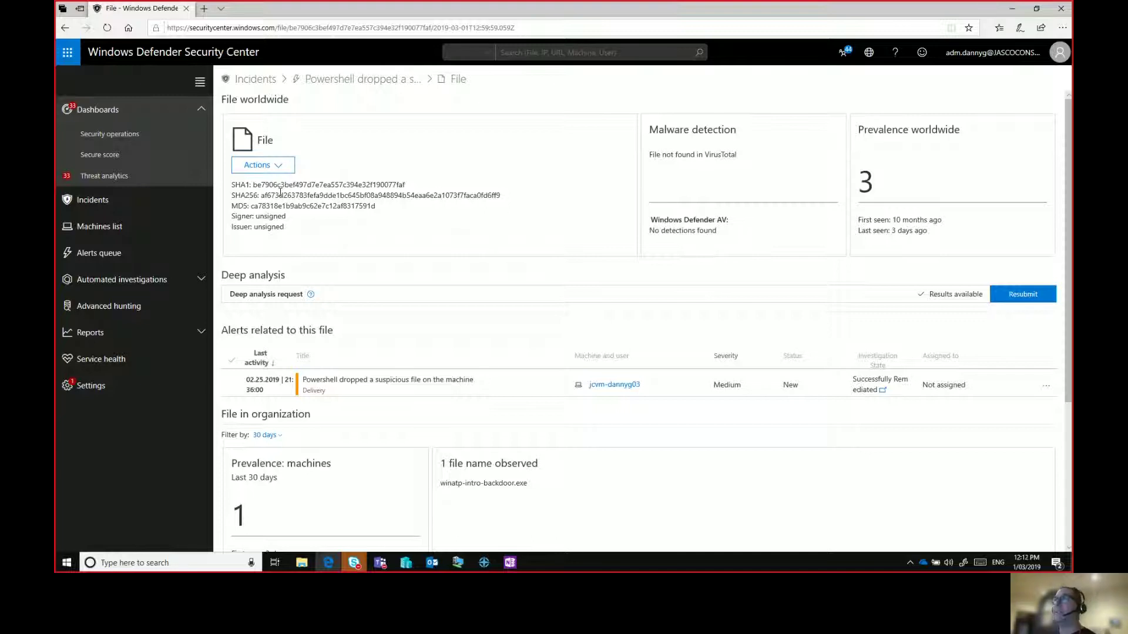
pyautogui.click(284, 170)
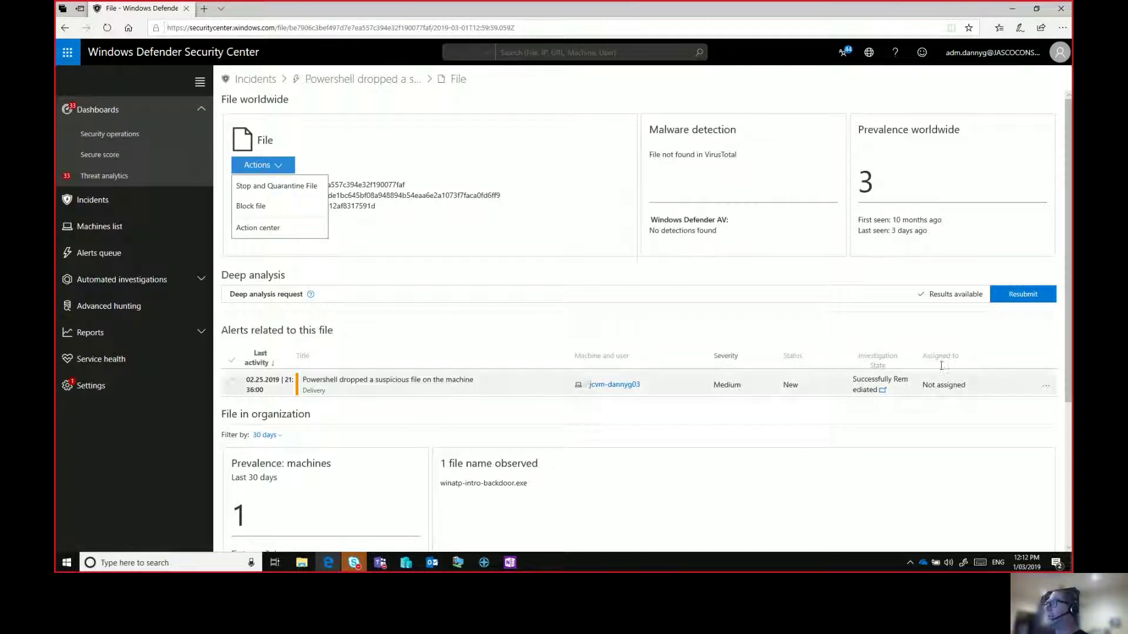
pyautogui.click(1036, 334)
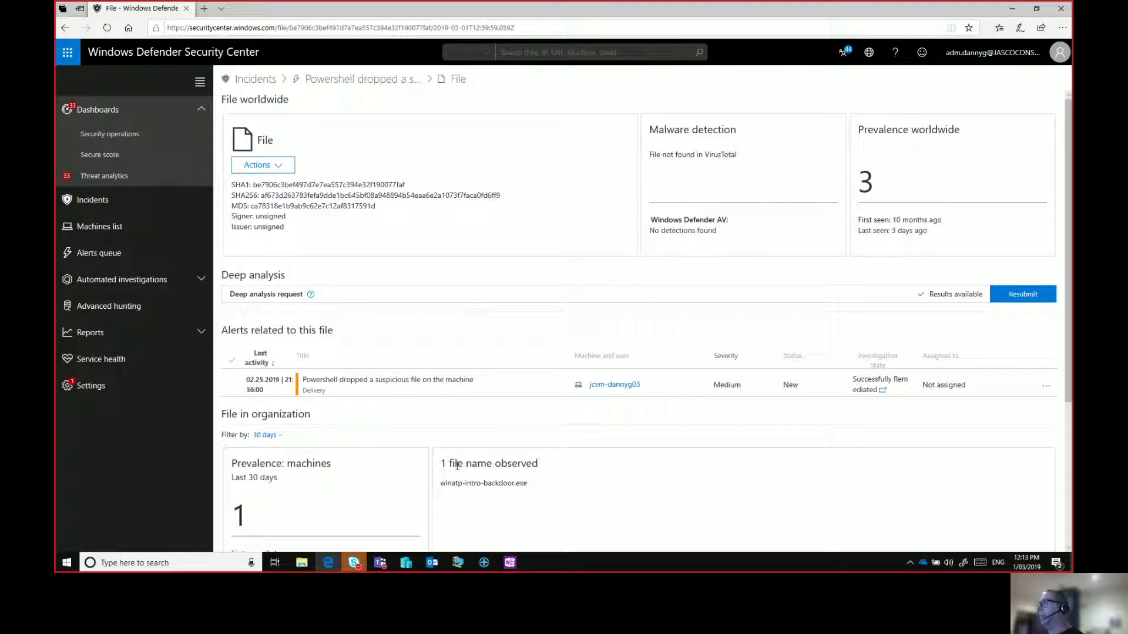
# Scroll through the file page and highlight its Prevalence worldwide section
pyautogui.scroll(-1, 457, 466)
pyautogui.scroll(-3, 457, 465)
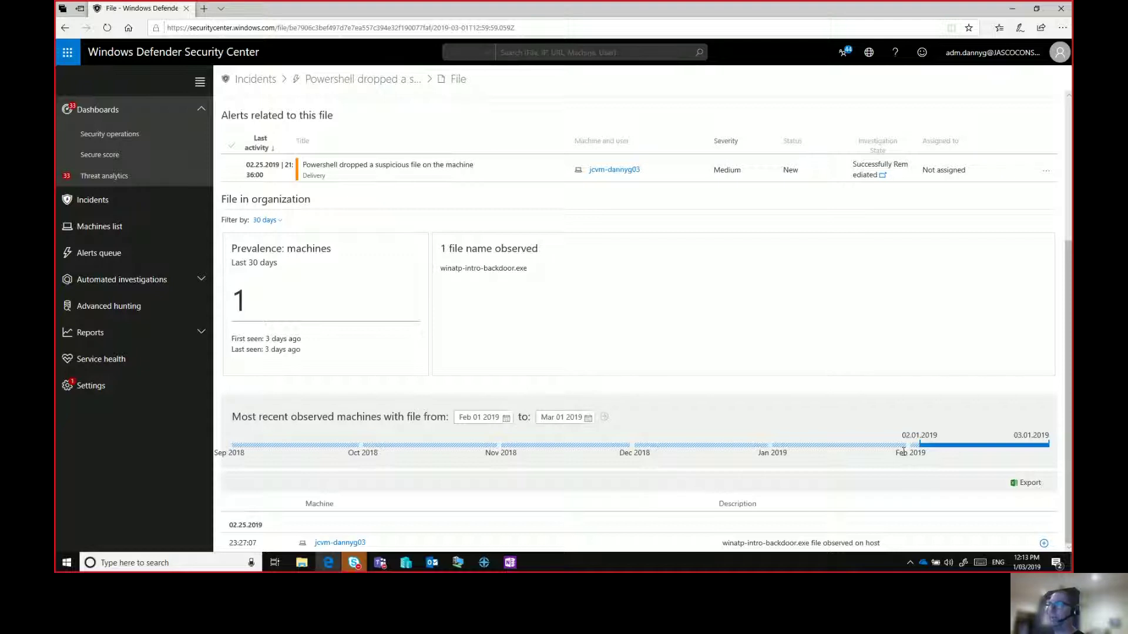
pyautogui.scroll(2, 828, 499)
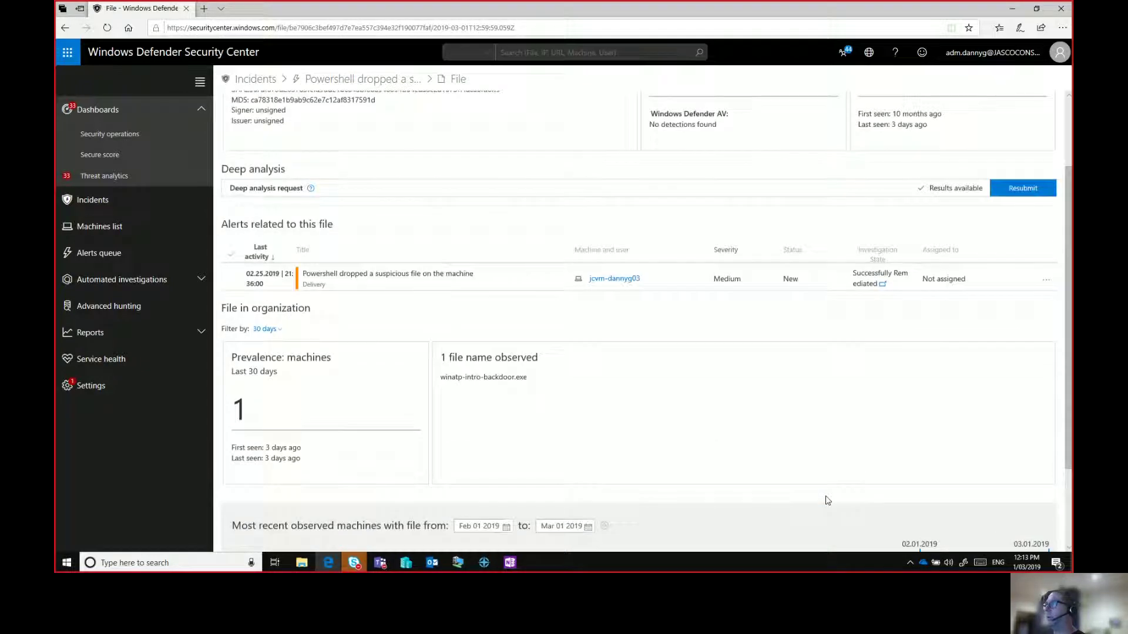
pyautogui.scroll(2, 828, 500)
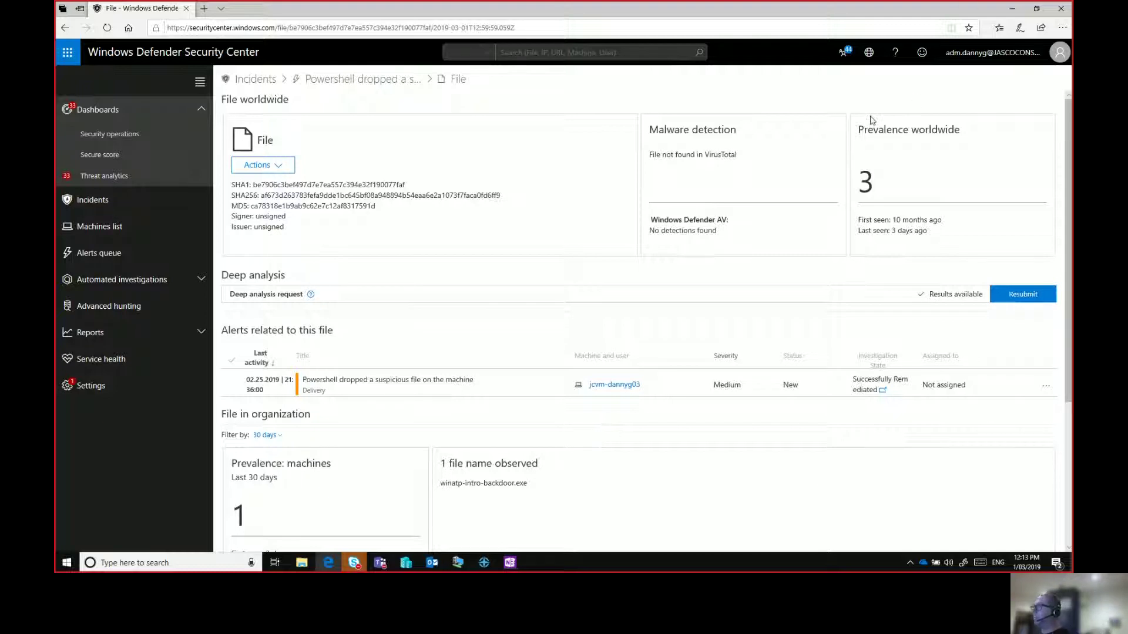
pyautogui.moveTo(857, 130); pyautogui.dragTo(964, 141)
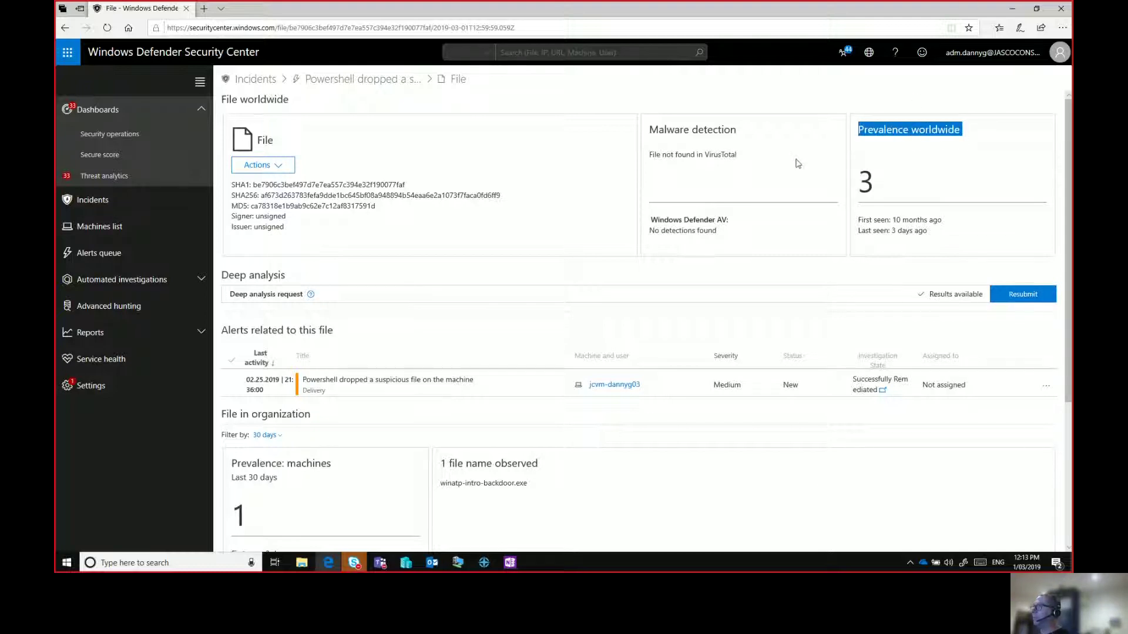
pyautogui.click(803, 149)
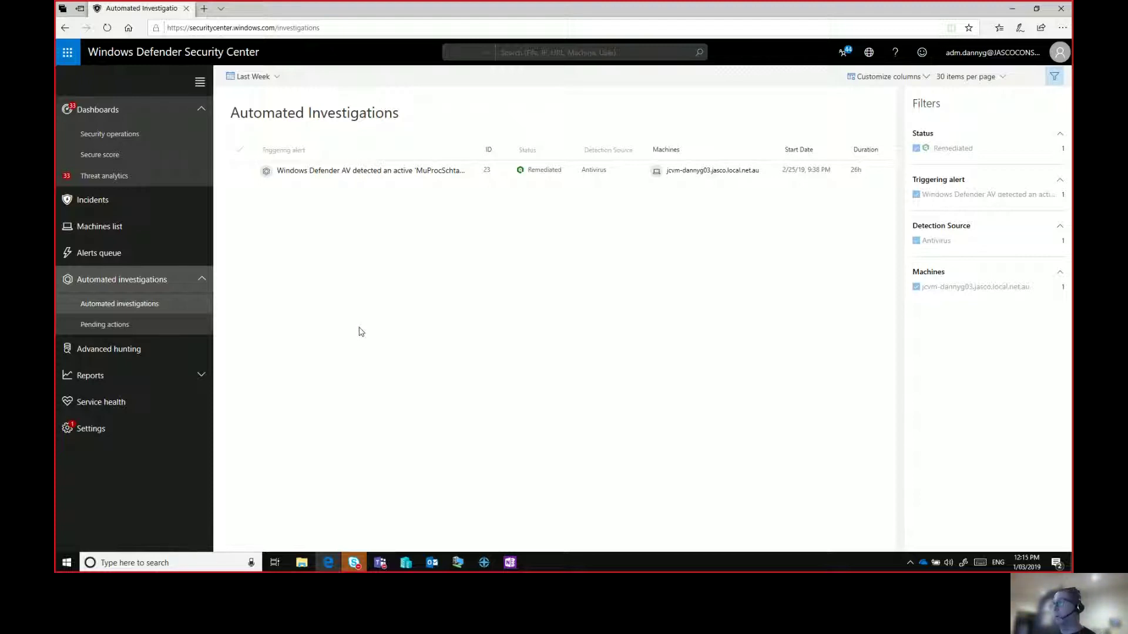
# Open investigation 23 from its Windows Defender AV triggering alert link
pyautogui.click(378, 172)
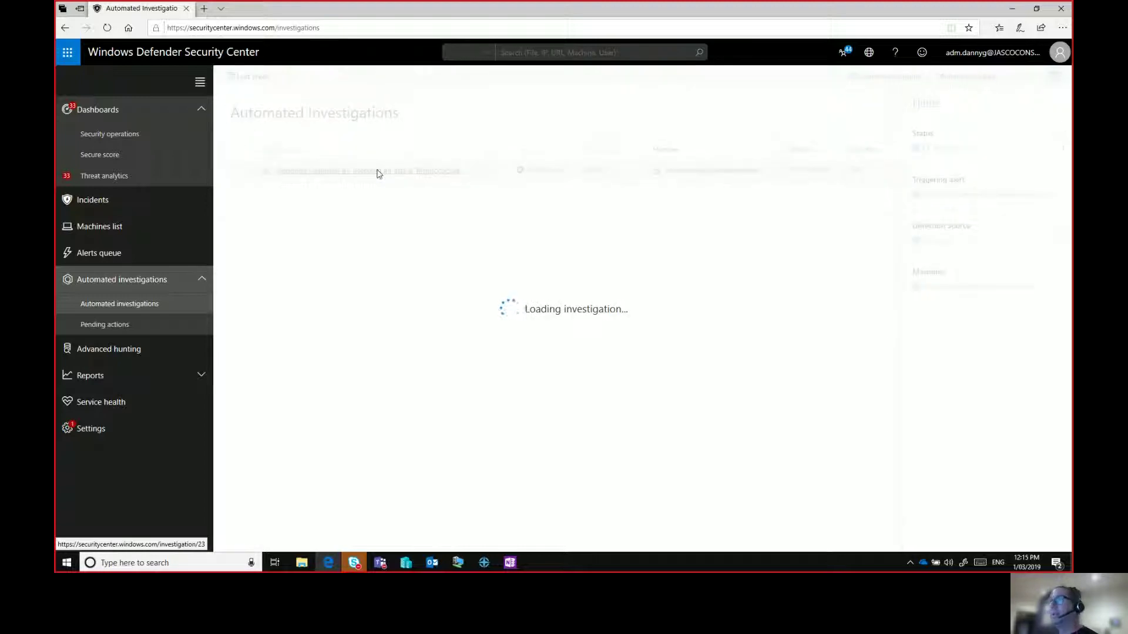